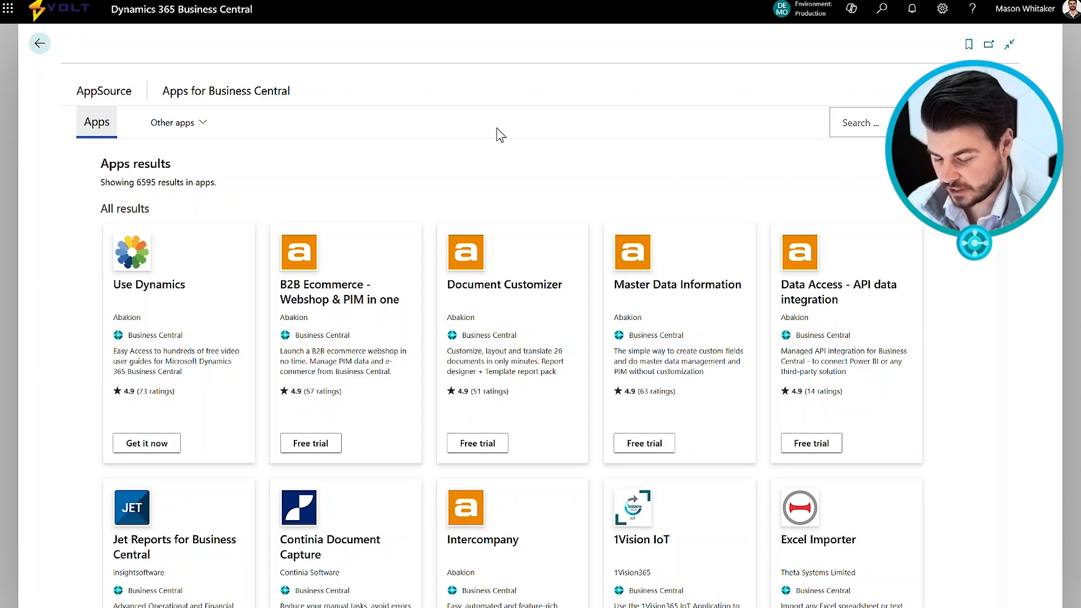
Browse the Business Central app listings in the marketplace and look at the categories of other apps
scroll(509, 246, "down", 10)
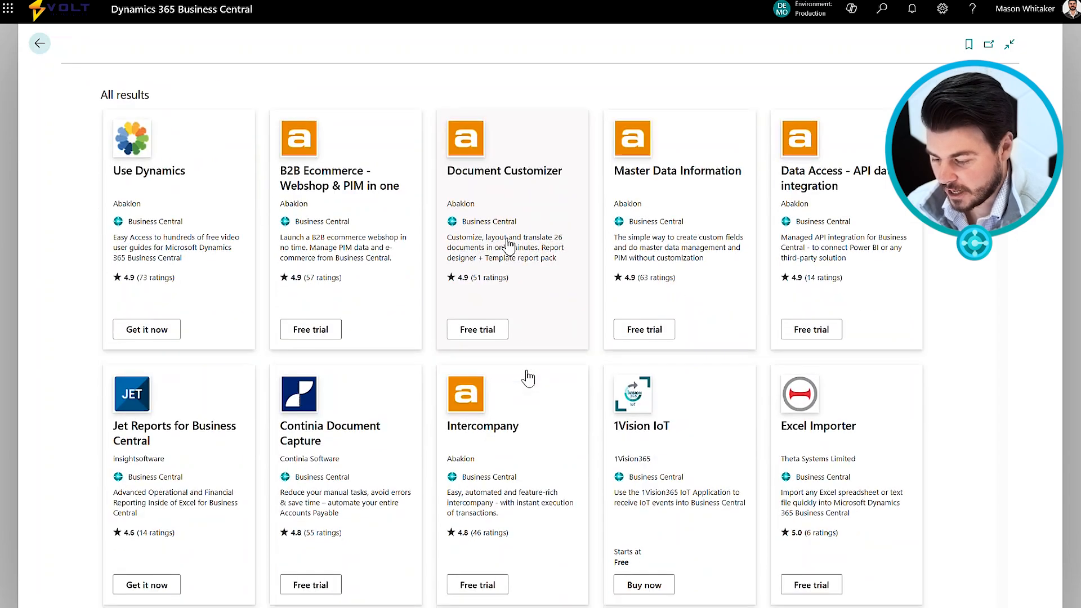
scroll(509, 246, "down", 13)
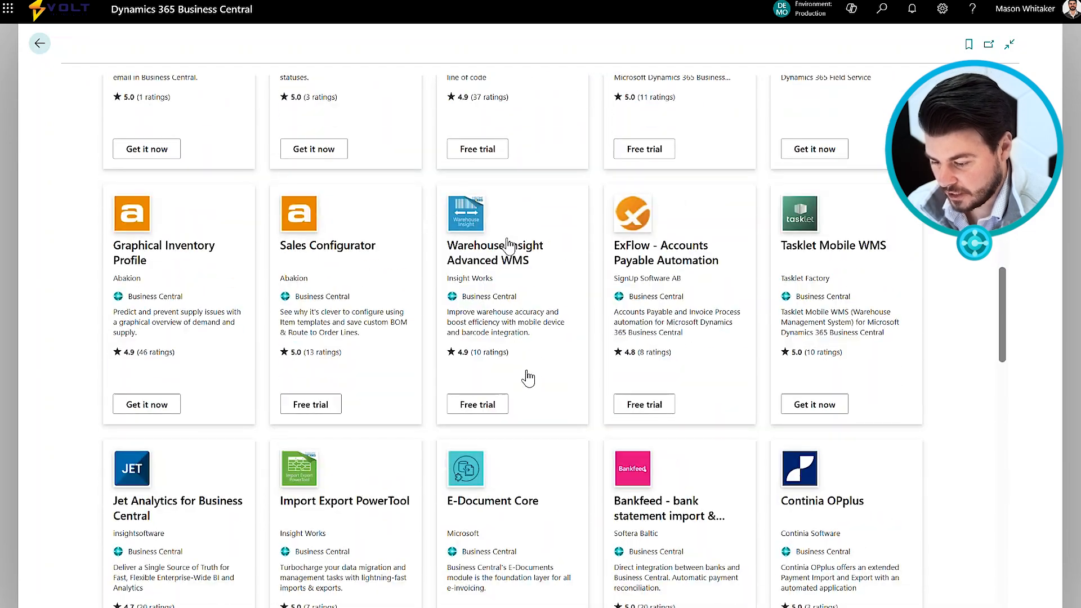
scroll(509, 247, "down", 8)
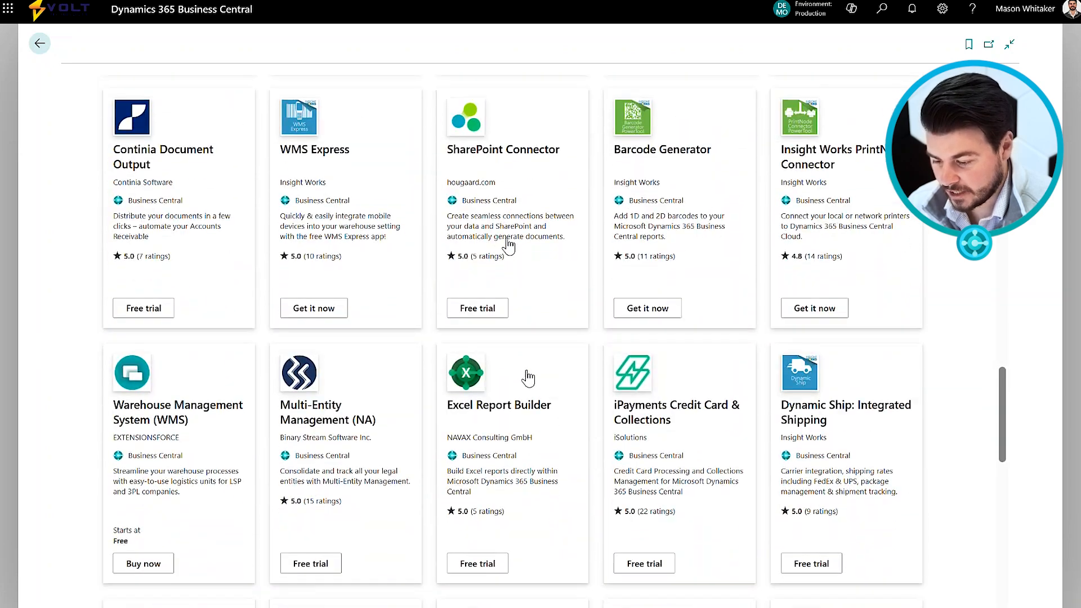
scroll(508, 246, "down", 7)
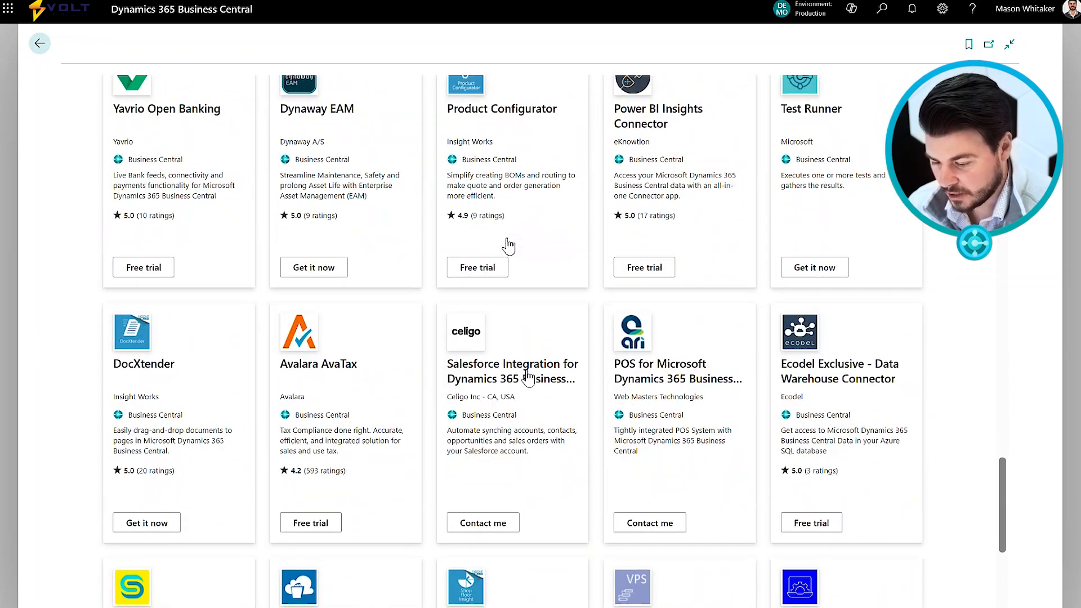
scroll(508, 246, "up", 10)
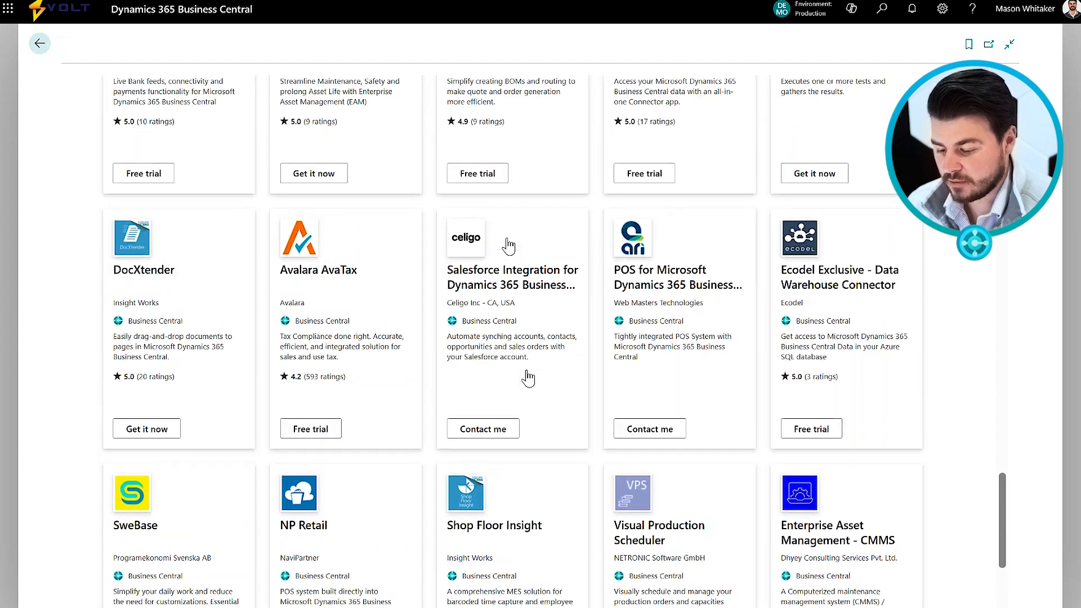
scroll(508, 246, "up", 9)
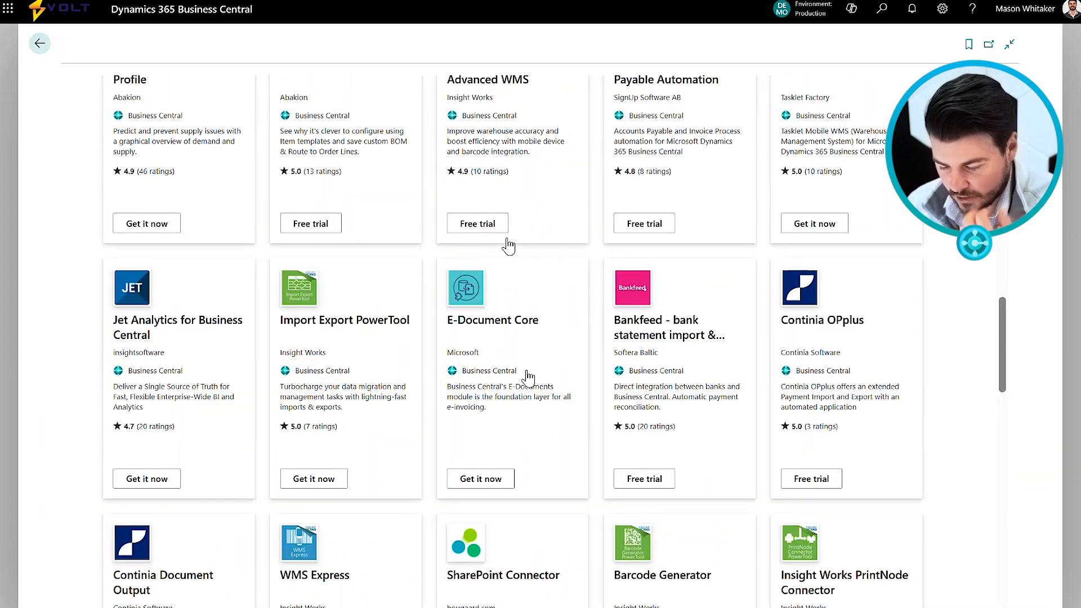
scroll(508, 246, "up", 10)
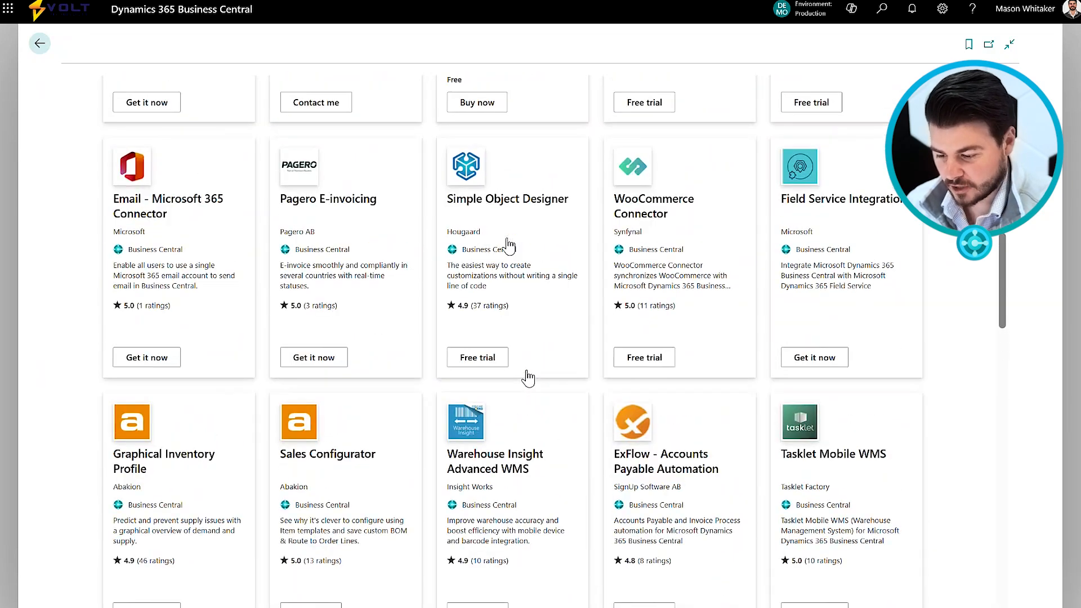
scroll(509, 246, "up", 12)
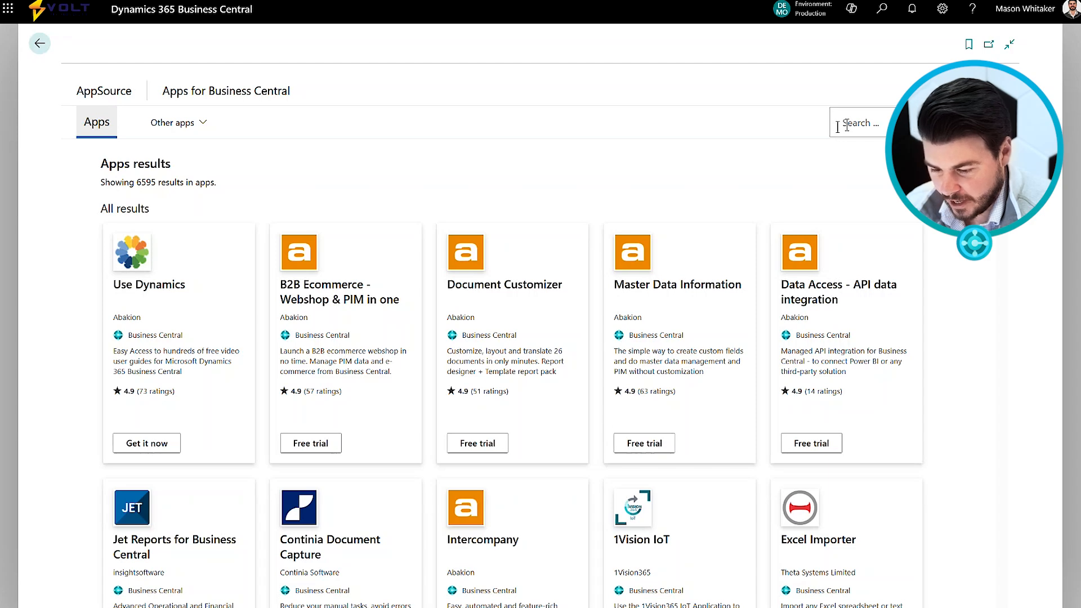
left_click(204, 130)
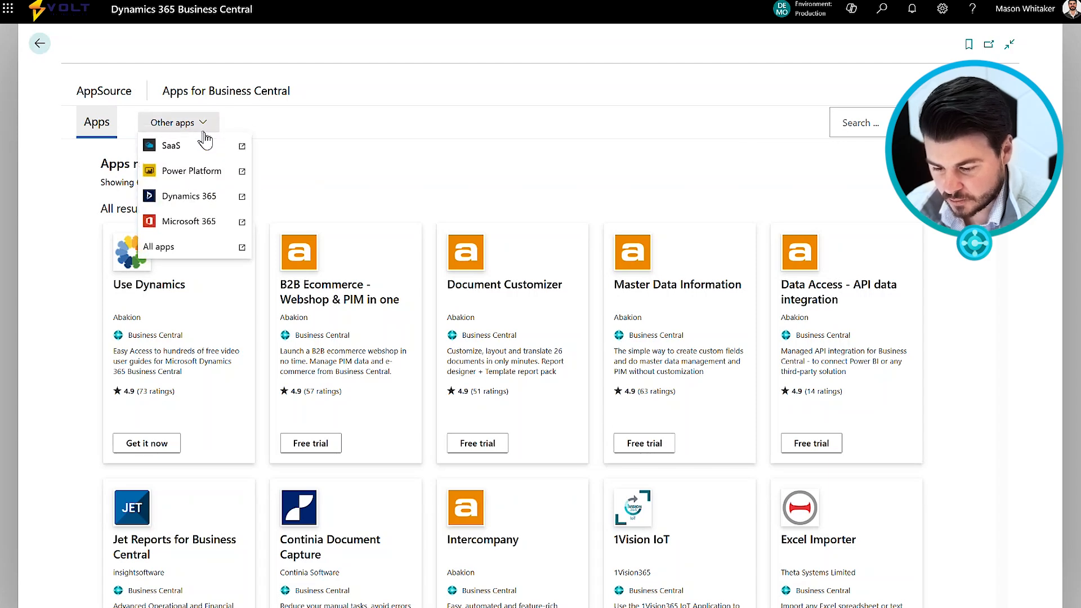
left_click(385, 124)
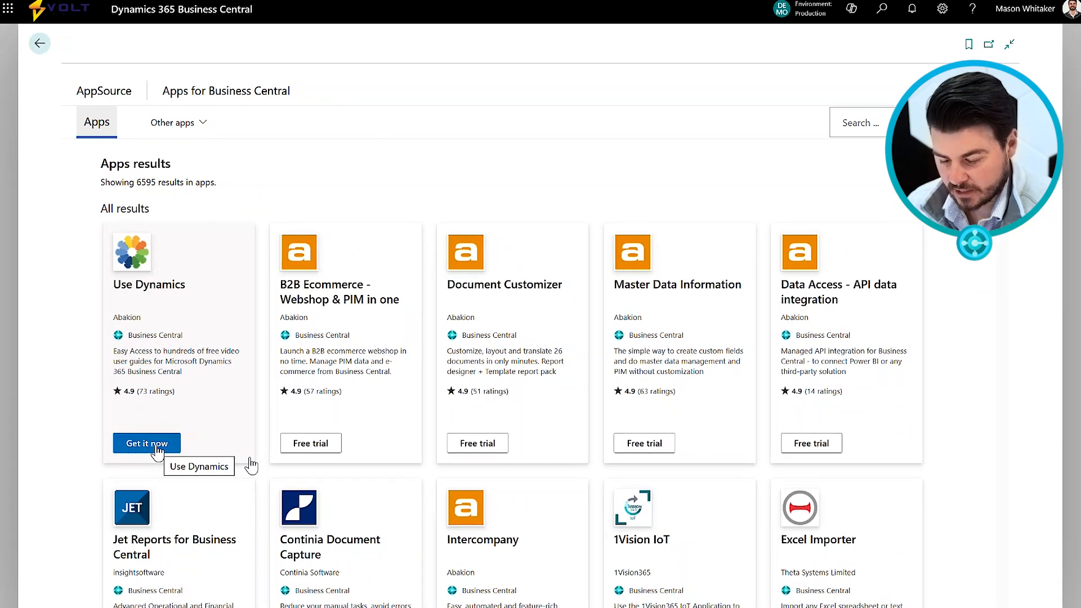
Get the Use Dynamics app by Abakion, accept its terms, and install the extension in English (United States)
left_click(174, 466)
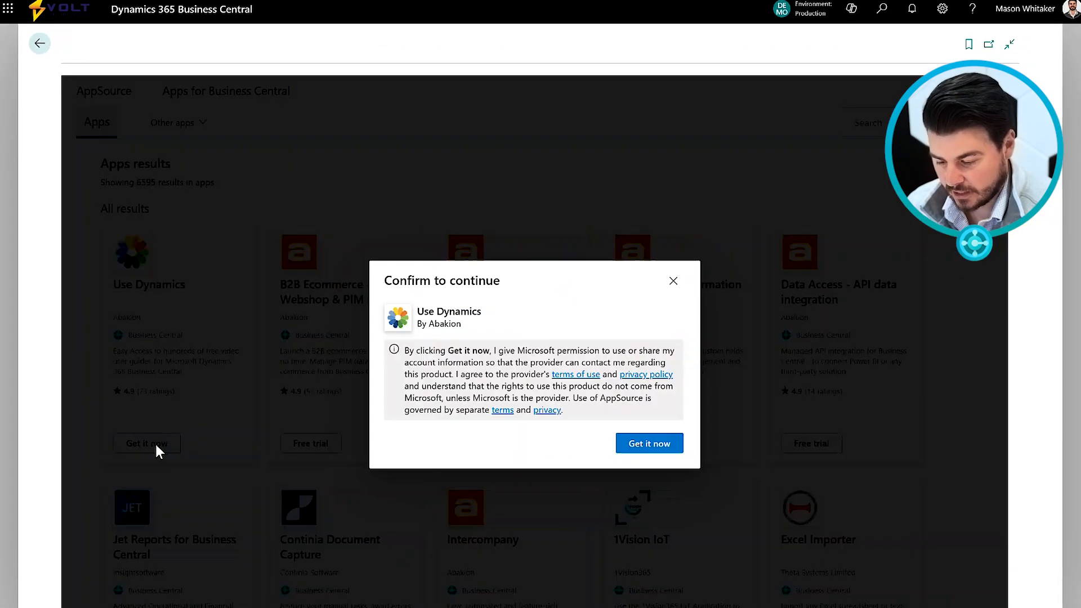
left_click(671, 452)
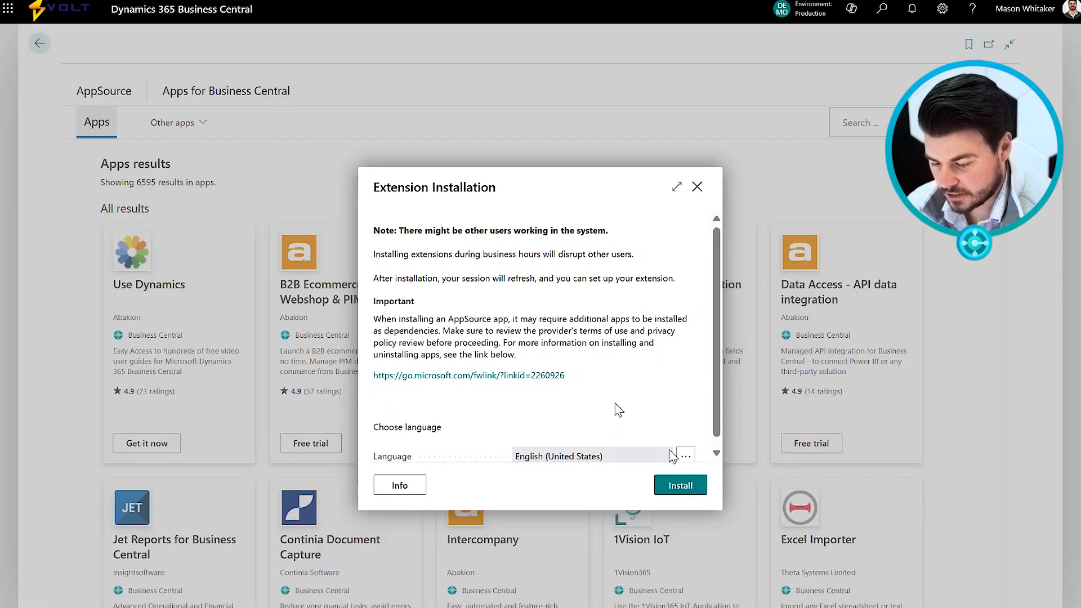
scroll(615, 403, "down", 1)
scroll(615, 403, "up", 1)
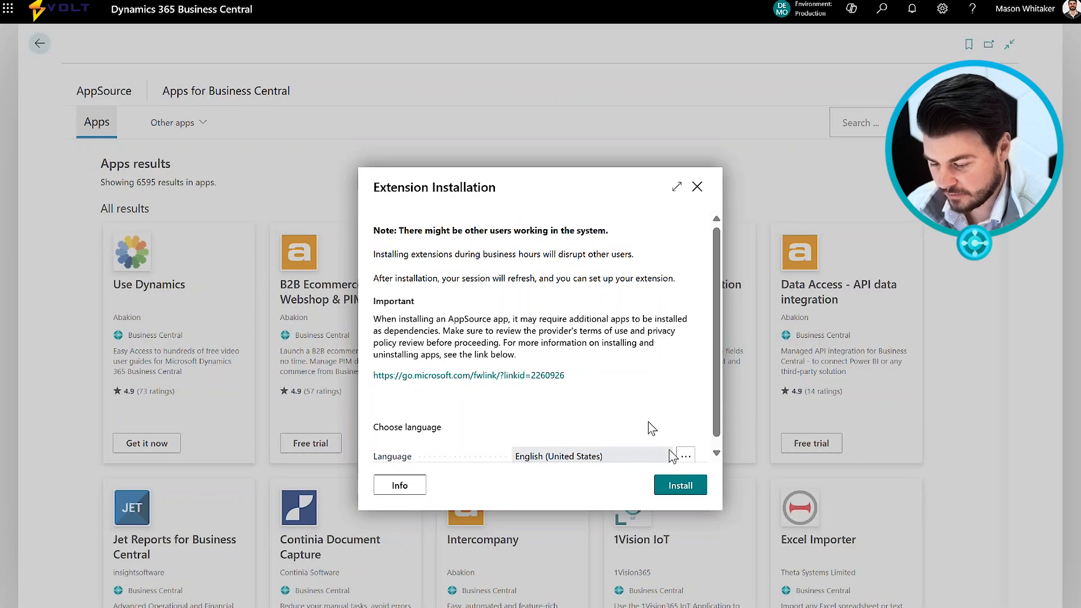
left_click(701, 489)
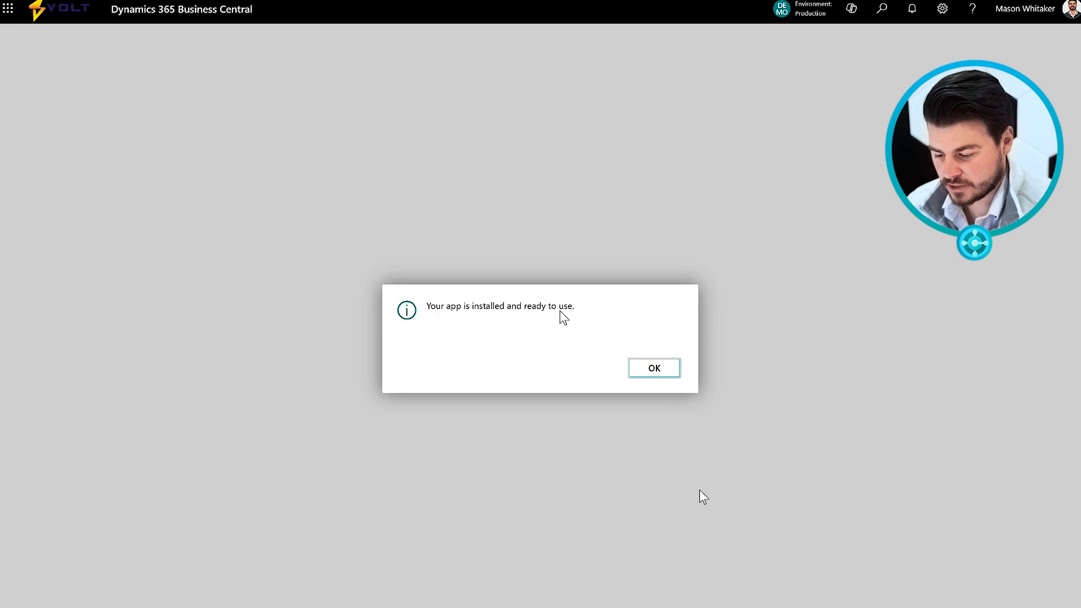
left_click(651, 370)
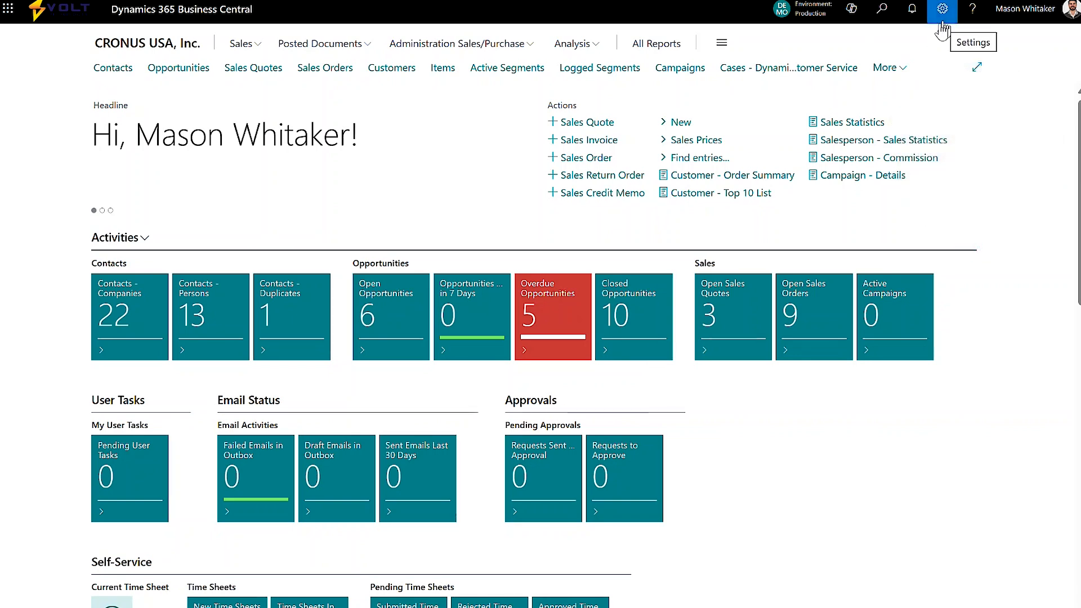
Change the user role in the personal settings to Business Manager and save
left_click(940, 21)
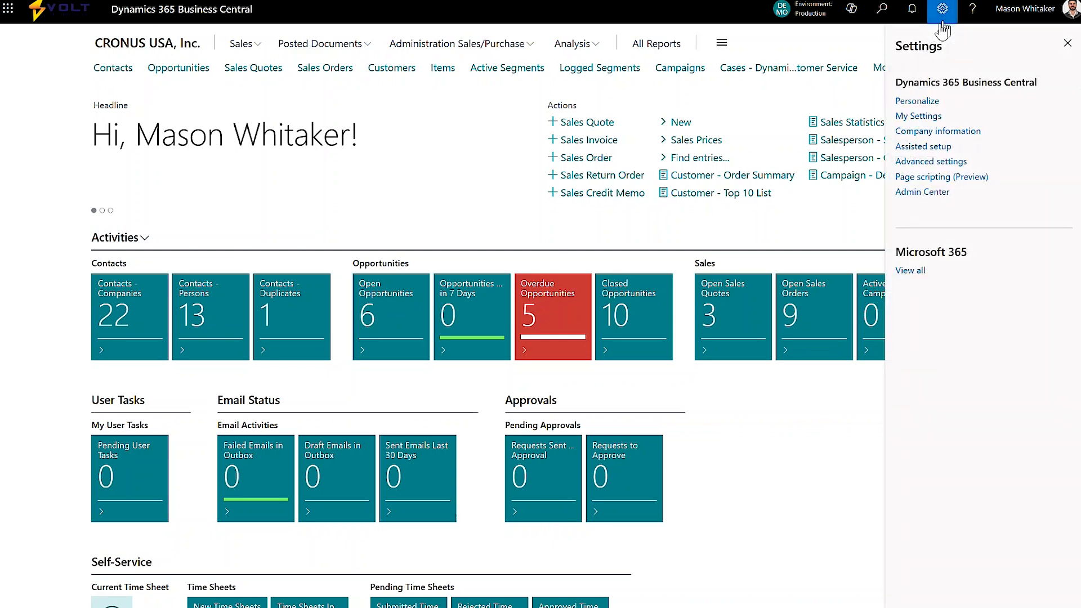
left_click(922, 120)
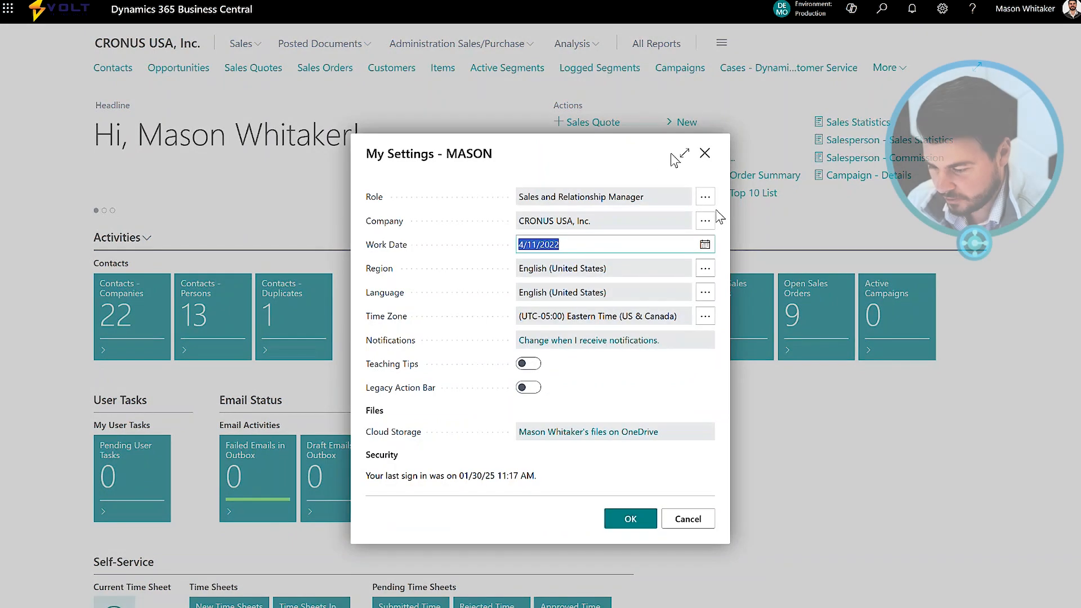
left_click(703, 198)
left_click(366, 276)
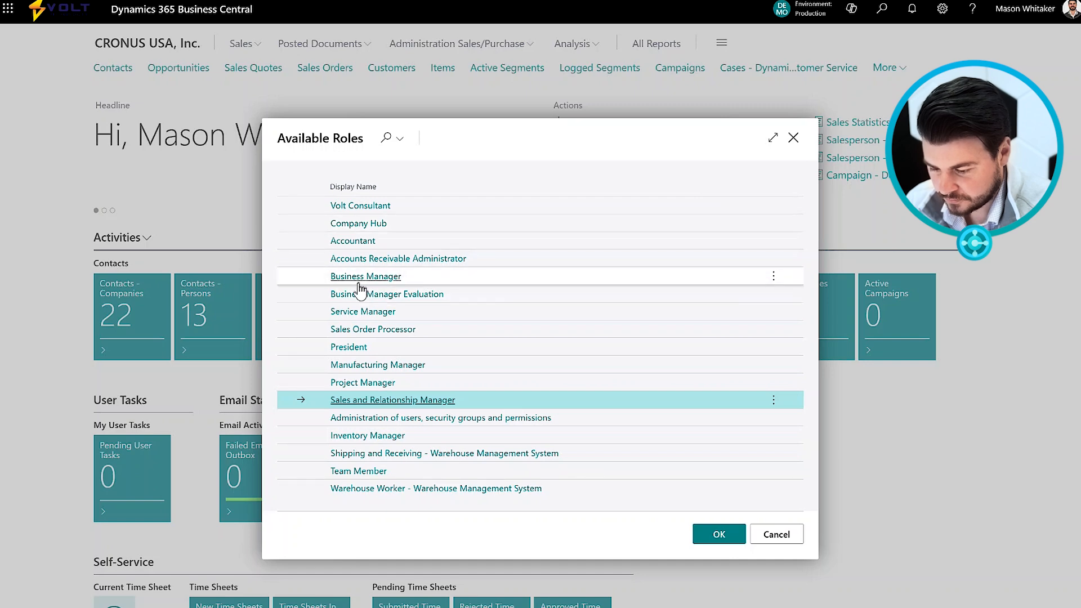
left_click(642, 522)
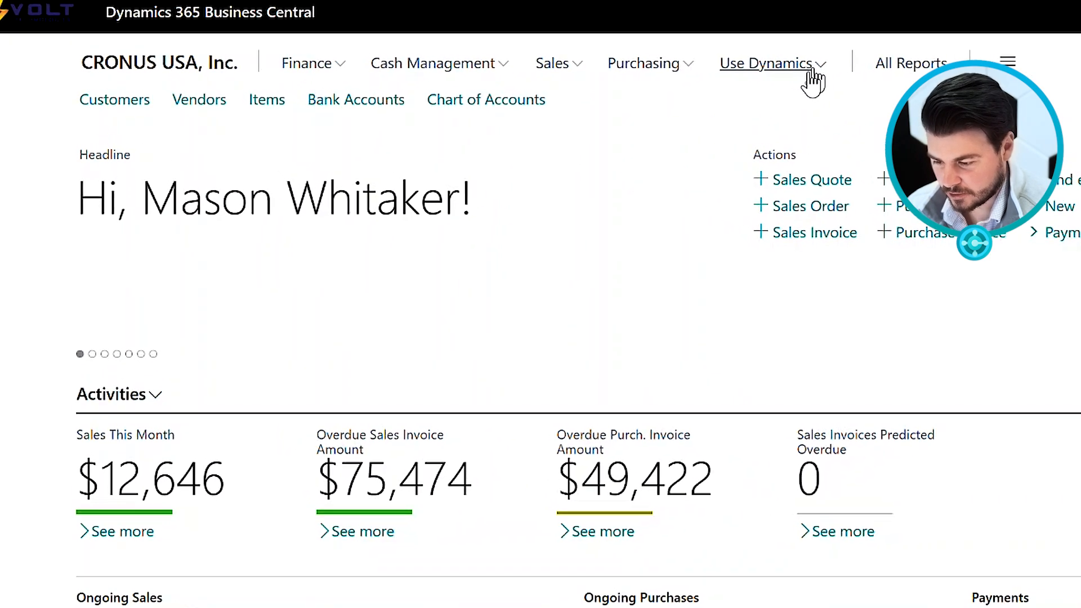
Open the Basic Training page of Use Dynamics and continue past its data access consent
left_click(767, 67)
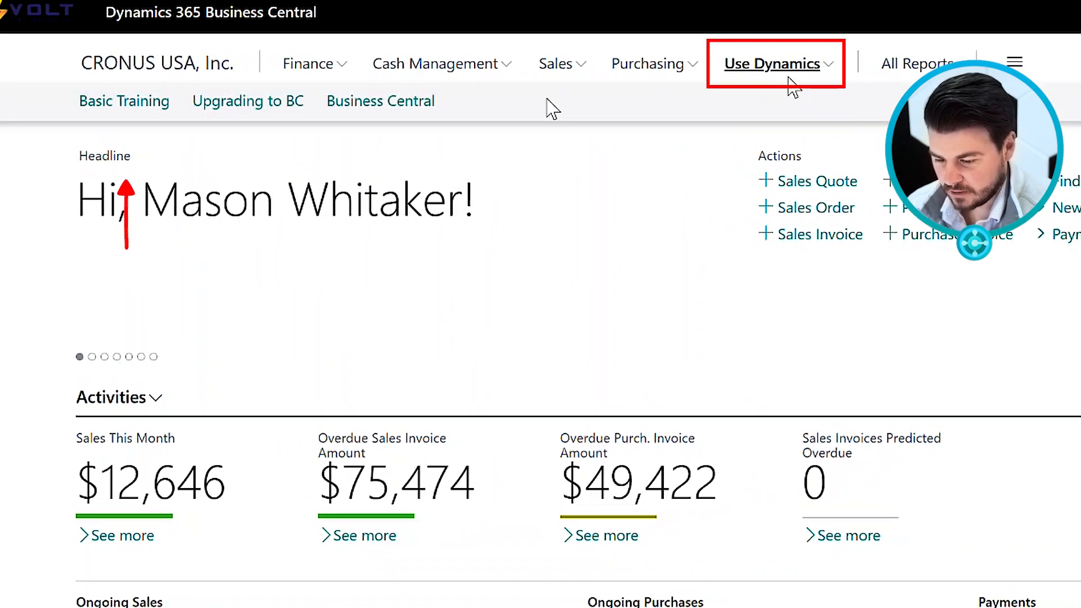
left_click(135, 103)
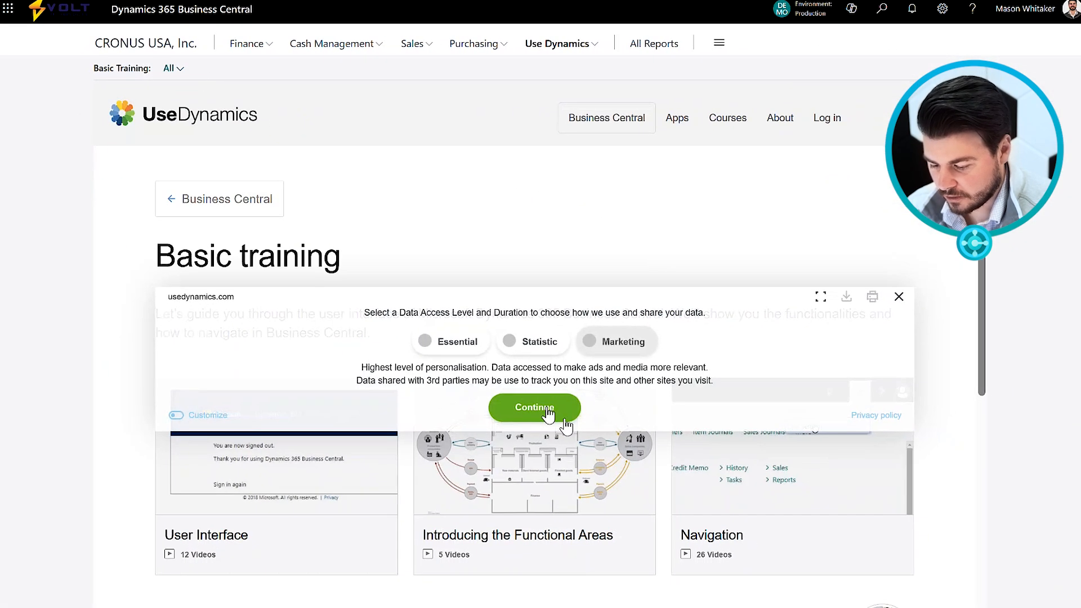
left_click(549, 413)
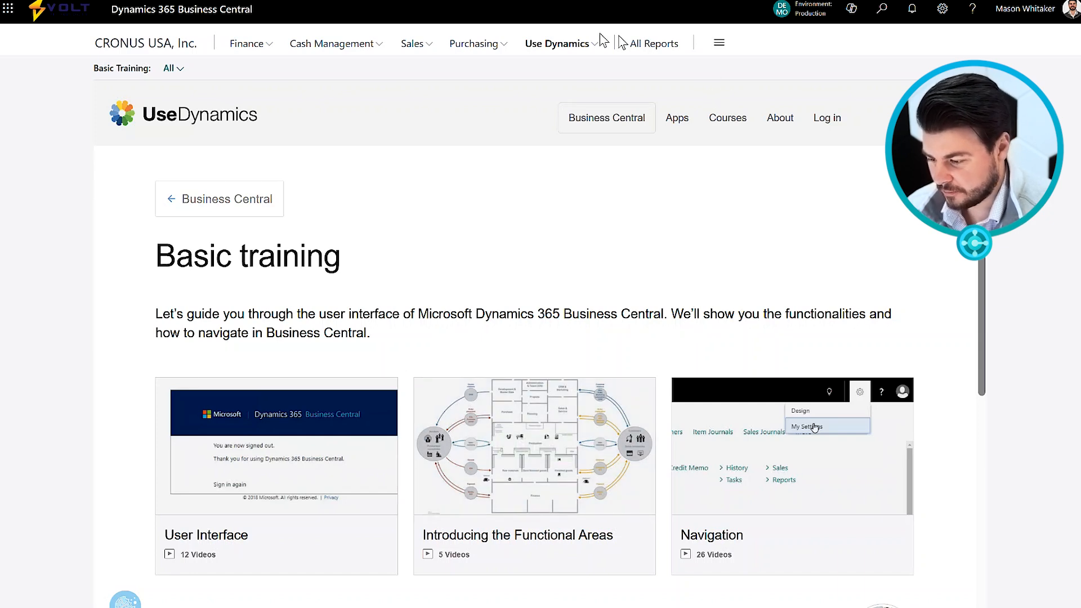
Search for "extension management" and open the Extension Management page
left_click(892, 14)
type("extension ")
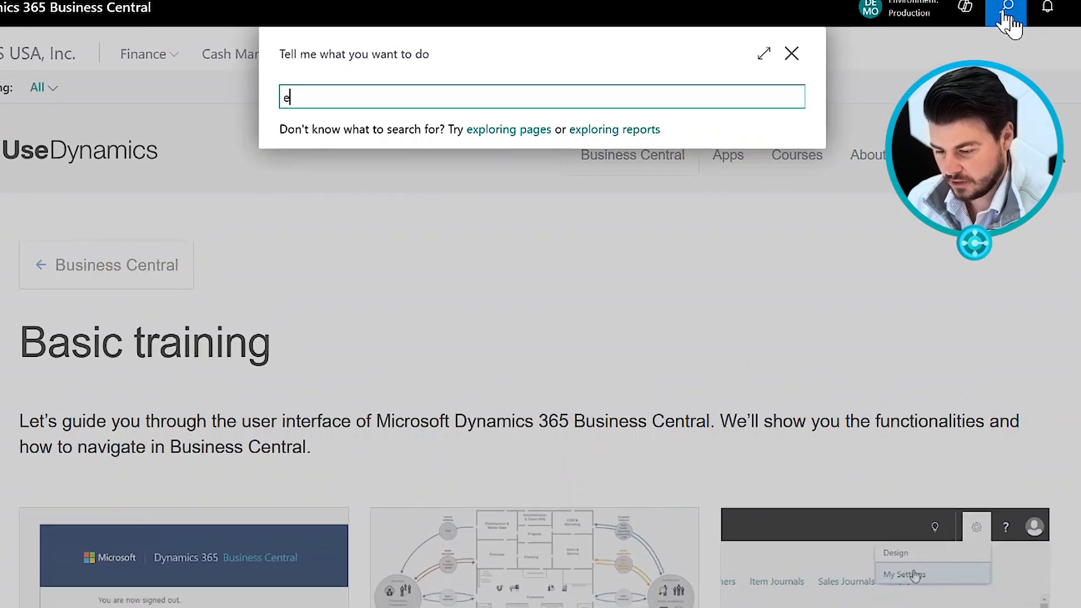
type("management")
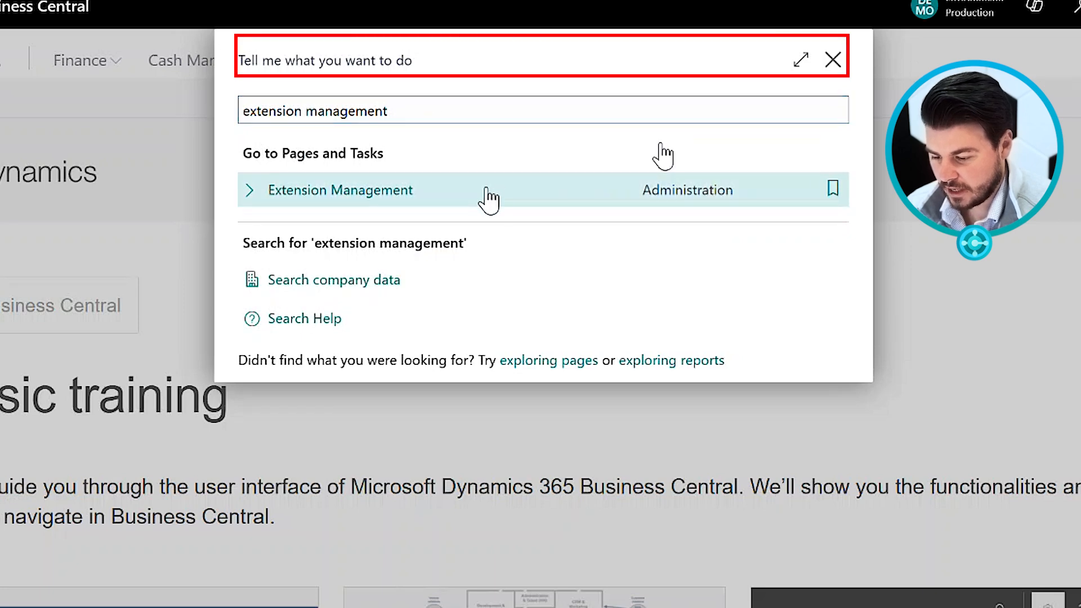
left_click(487, 191)
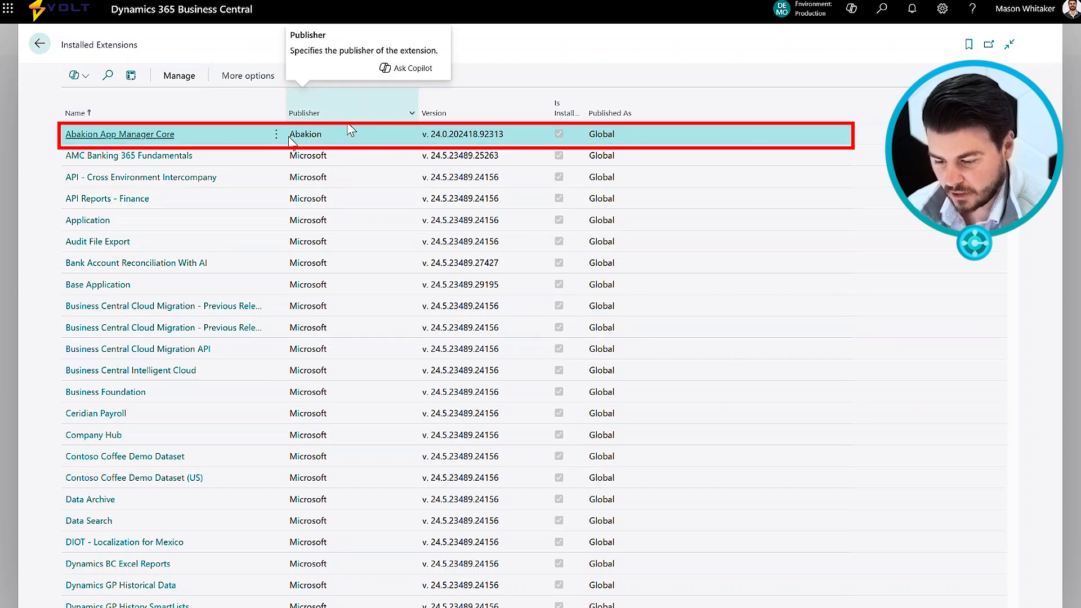
Examine the list of installed extensions, checking the publishers and the entry for Use Dynamics
scroll(390, 134, "down", 10)
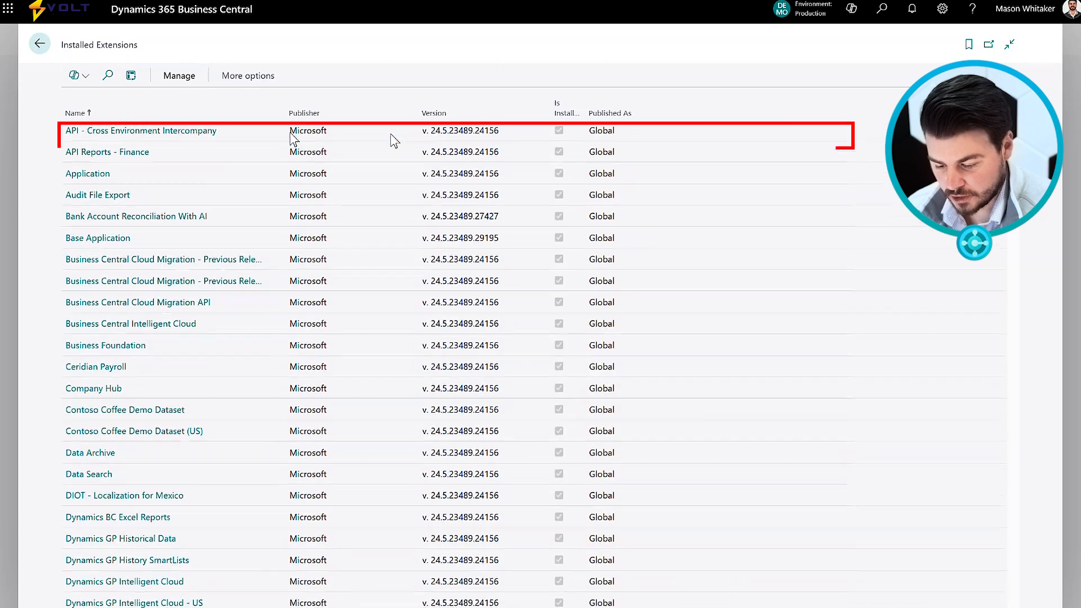
scroll(292, 137, "down", 6)
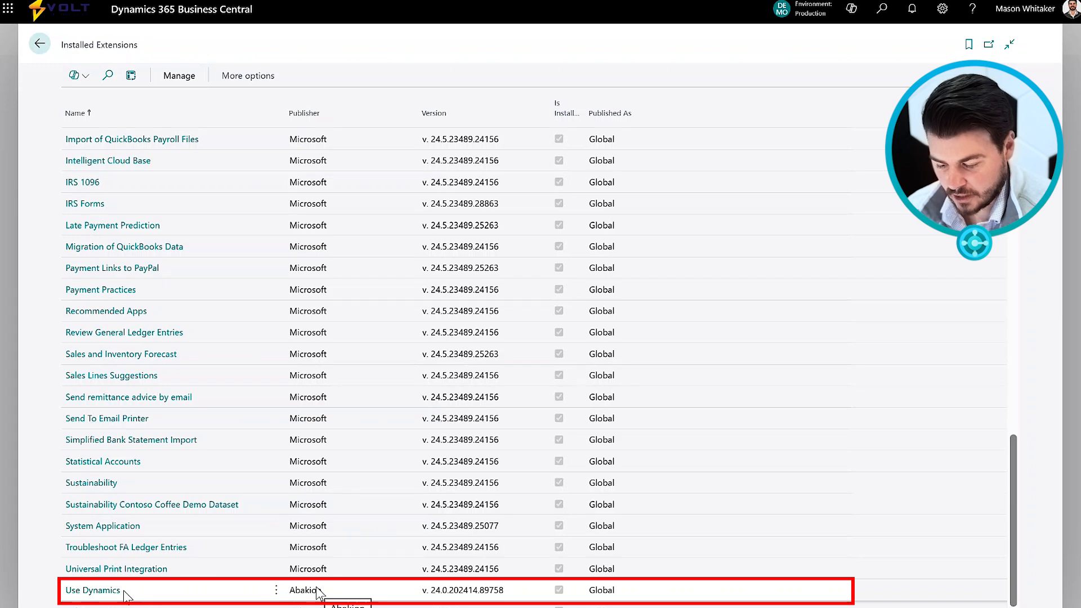
scroll(370, 602, "up", 10)
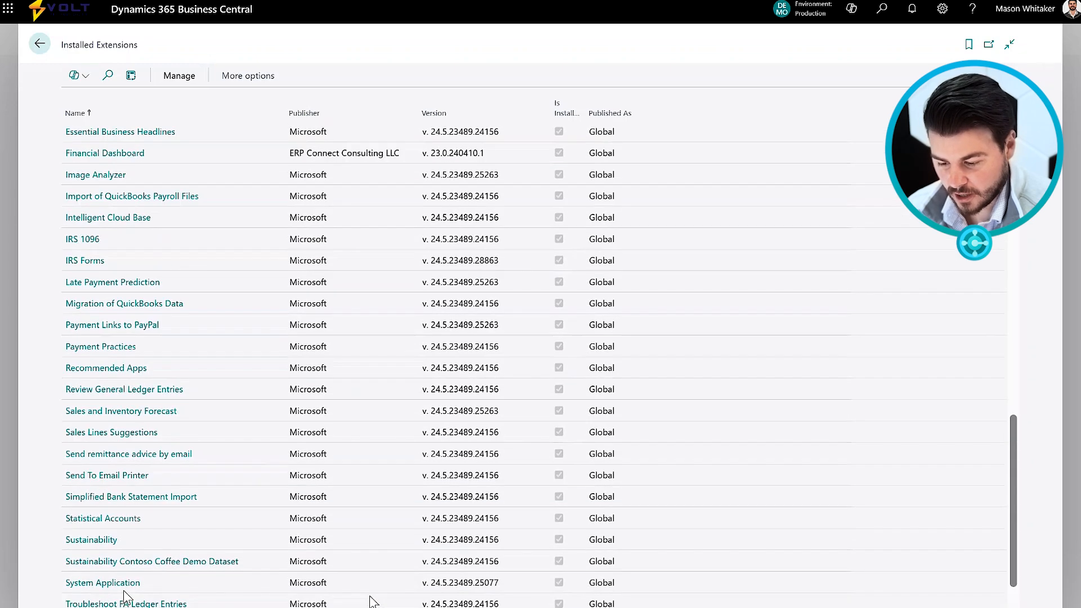
scroll(371, 602, "up", 3)
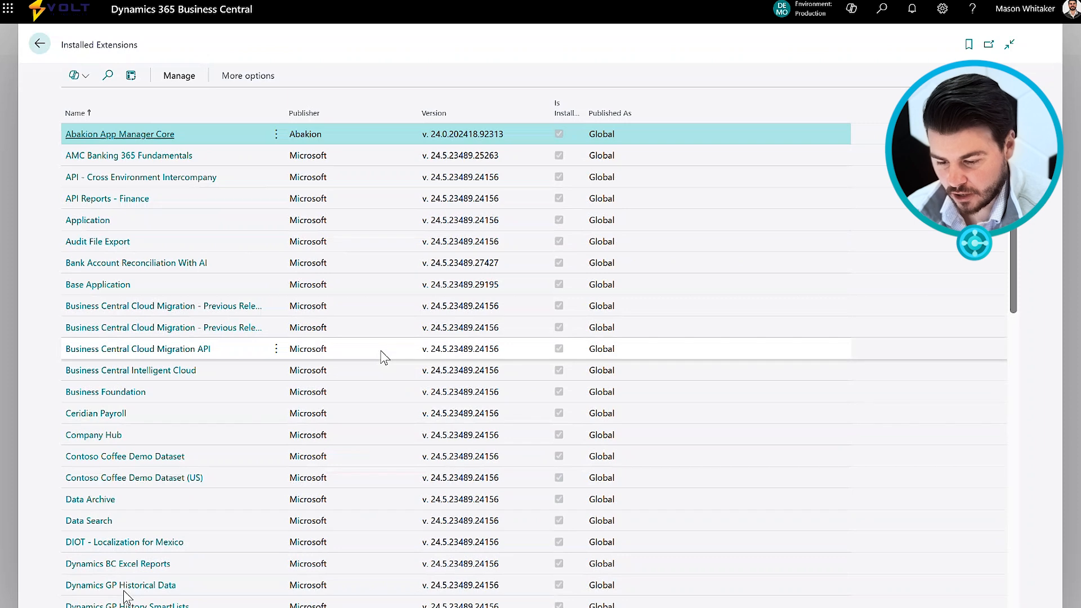
scroll(141, 358, "down", 1)
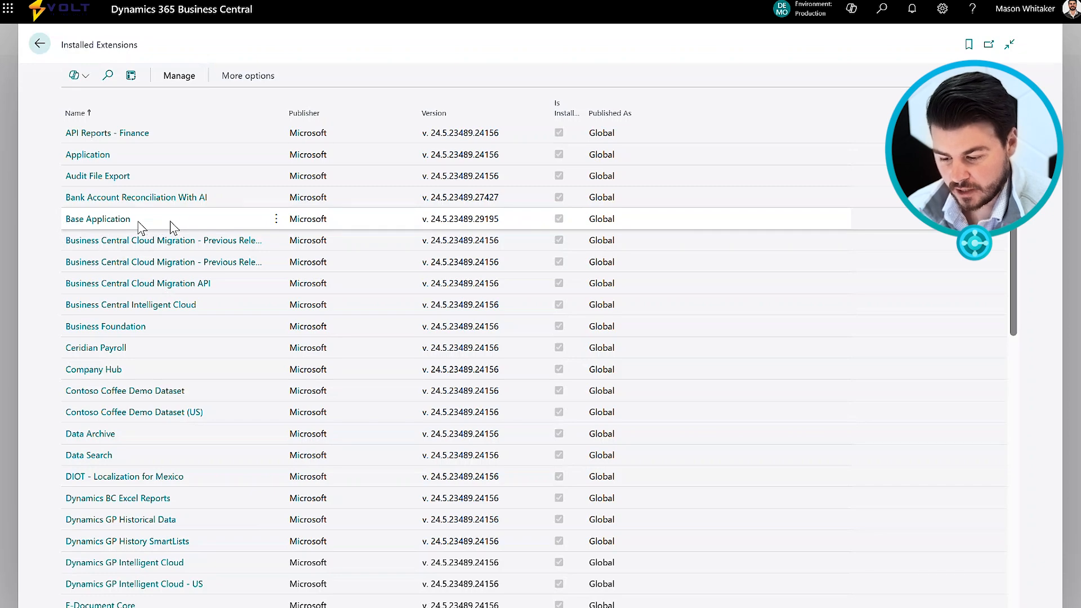
scroll(323, 244, "down", 4)
scroll(325, 248, "down", 4)
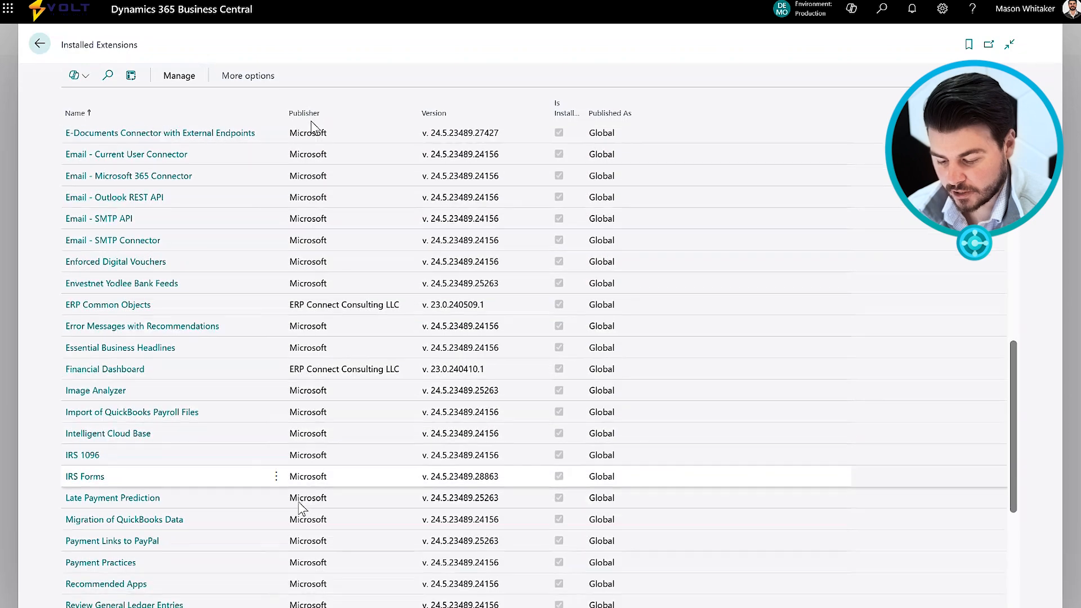
scroll(300, 509, "down", 5)
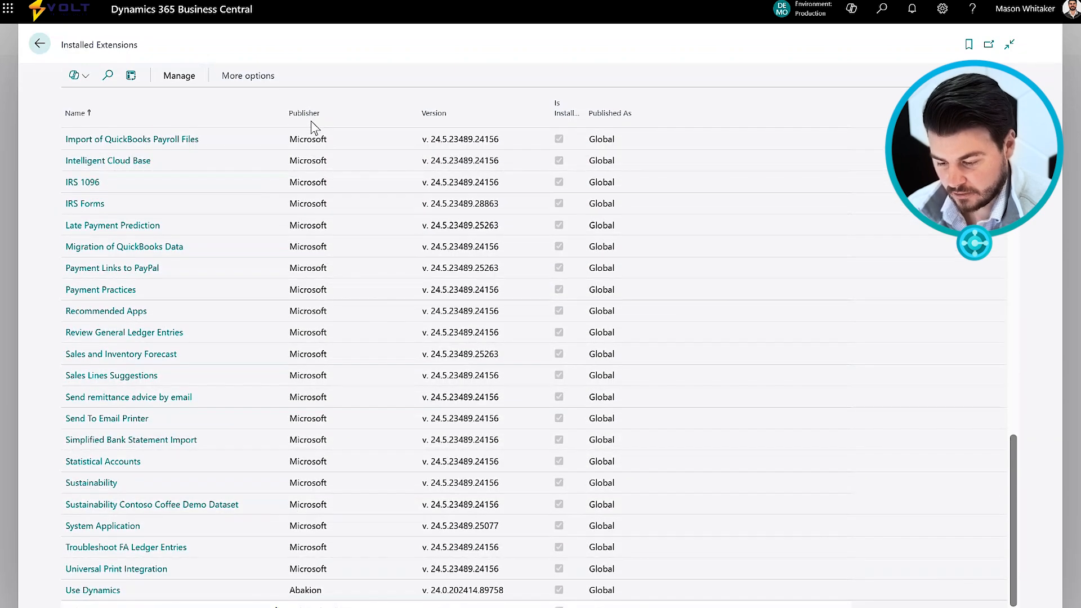
scroll(360, 382, "up", 15)
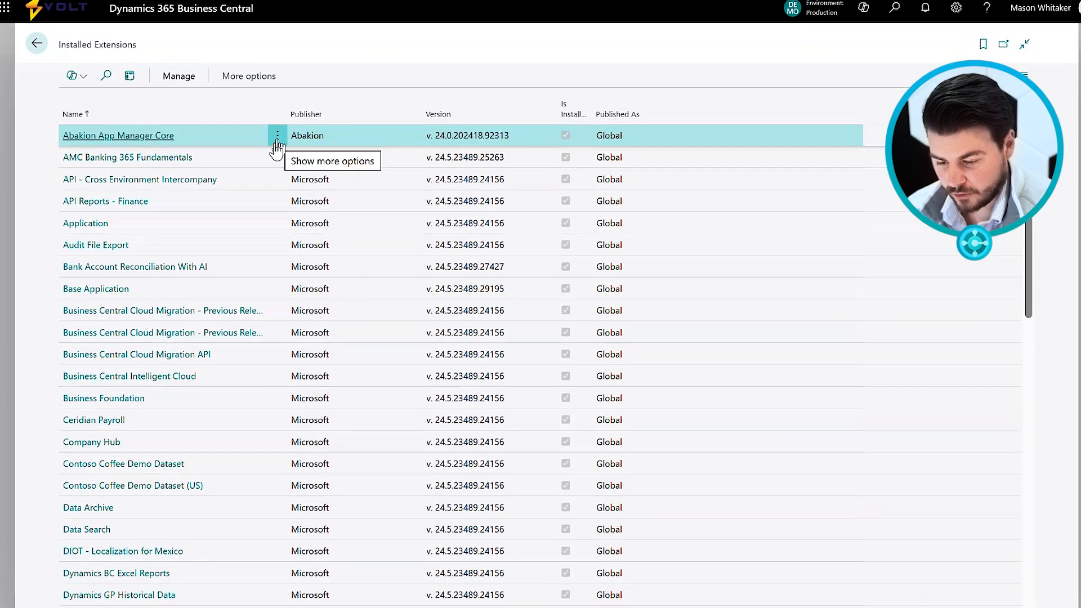
Examine the Upload And Deploy Extension settings, including the .app file selection, and cancel without deploying anything
left_click(194, 82)
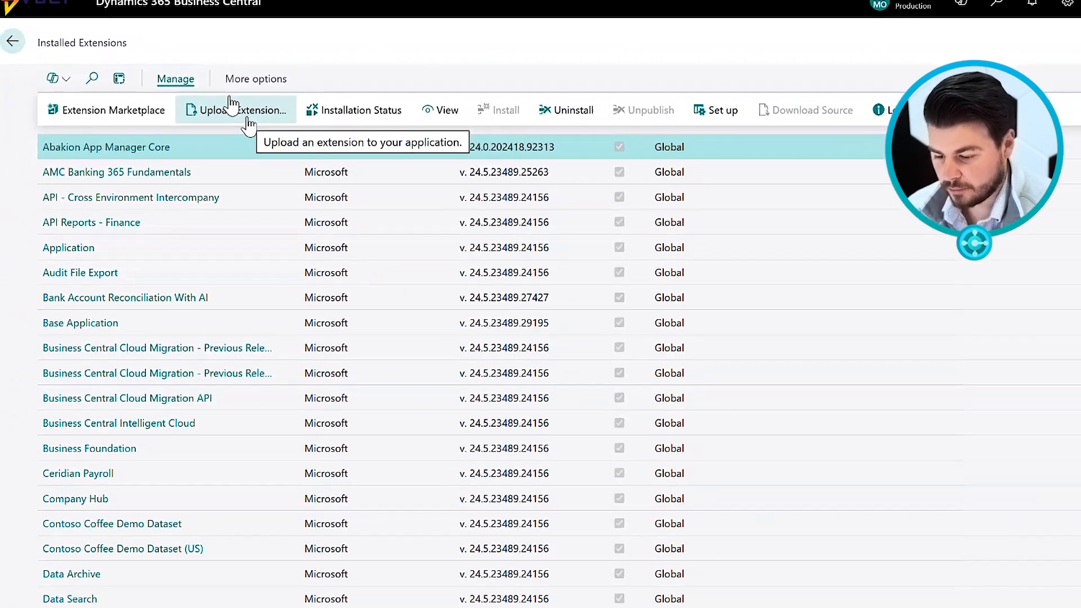
left_click(263, 141)
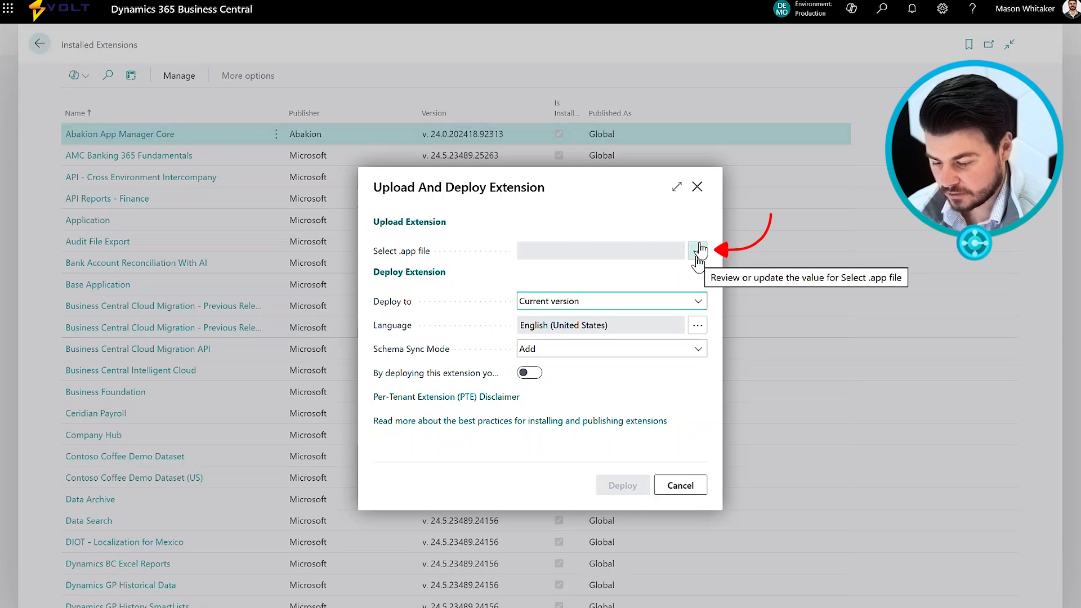
left_click(680, 486)
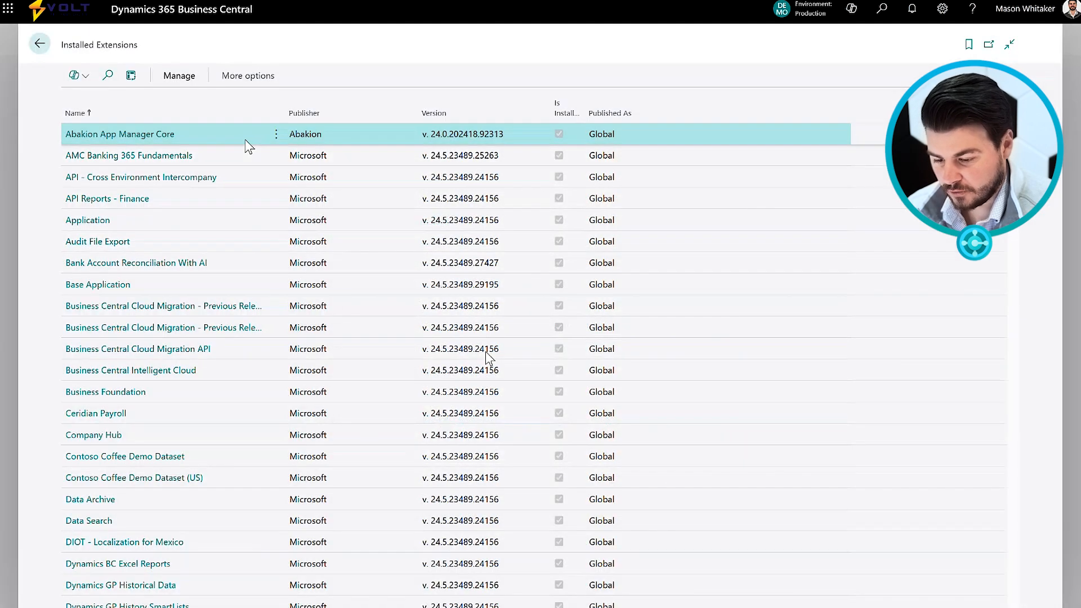
Open the uninstallation details for the Abakion App Manager Core extension and enable Delete Extension Data, accepting the data deletion
left_click(179, 75)
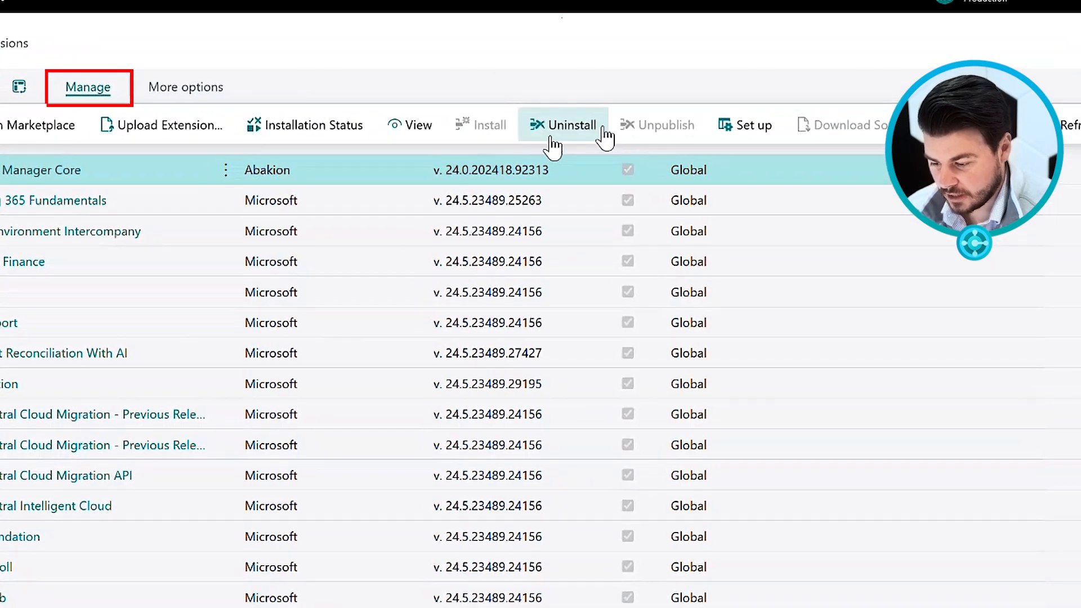
left_click(551, 143)
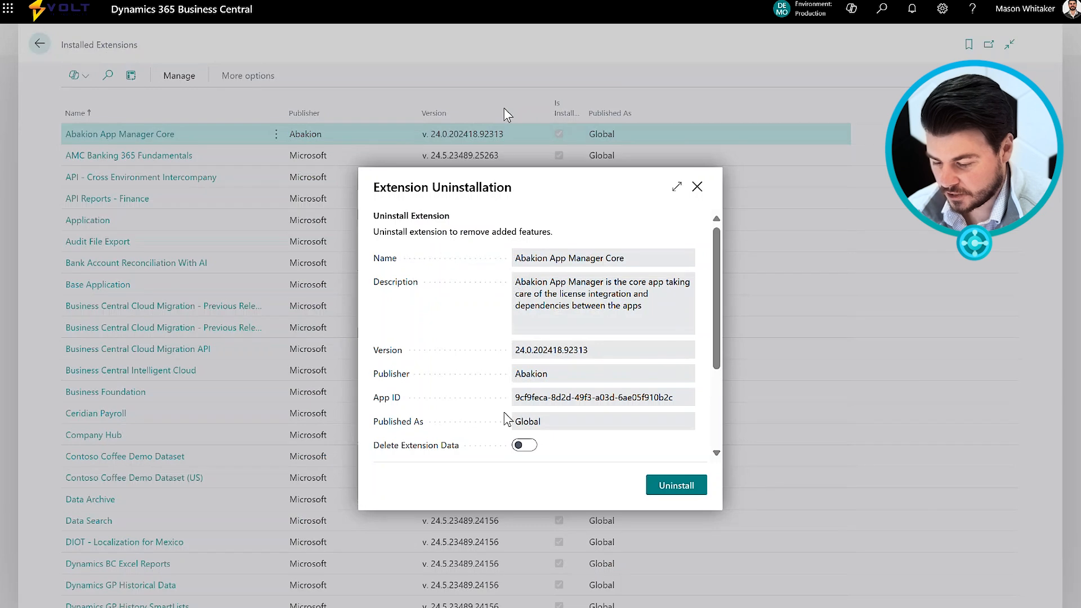
scroll(509, 417, "down", 2)
scroll(508, 419, "up", 1)
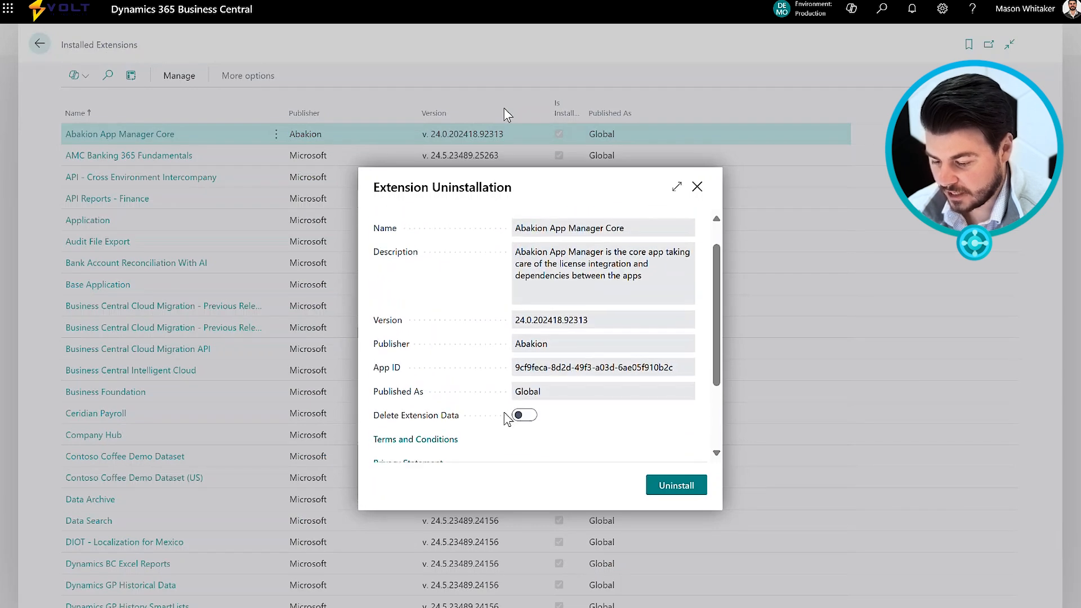
left_click(519, 415)
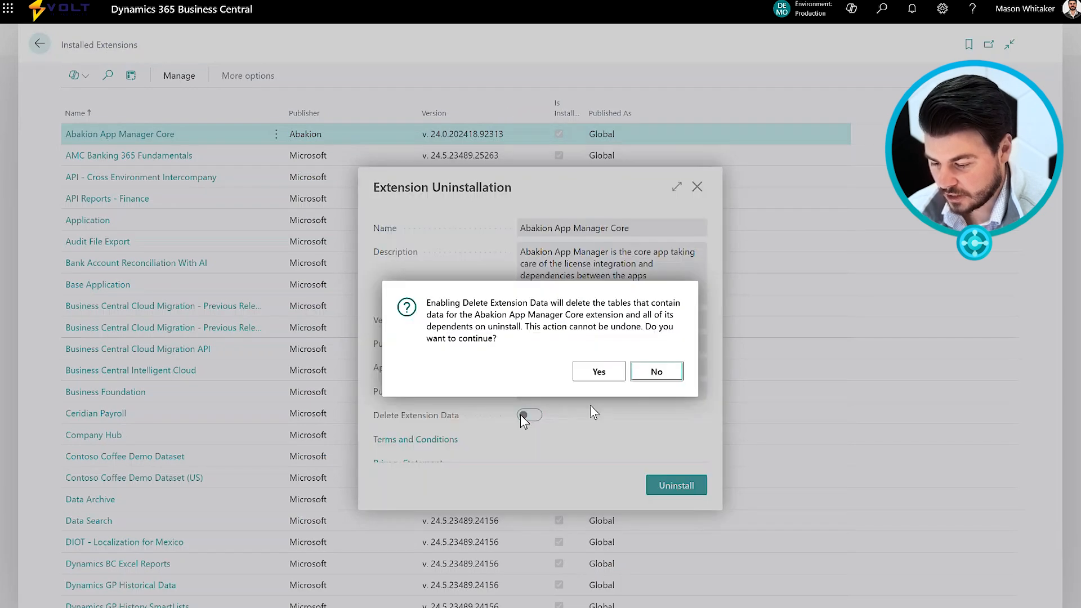
left_click(601, 372)
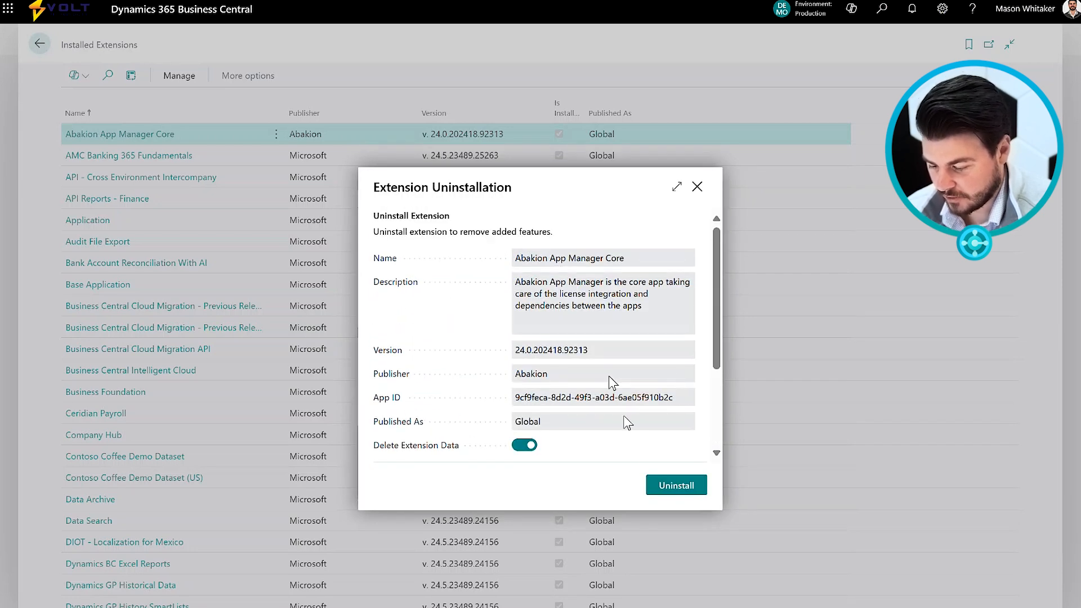
Uninstall Abakion App Manager Core together with all its dependents, agree to delete their data, and dismiss the closing message
left_click(671, 488)
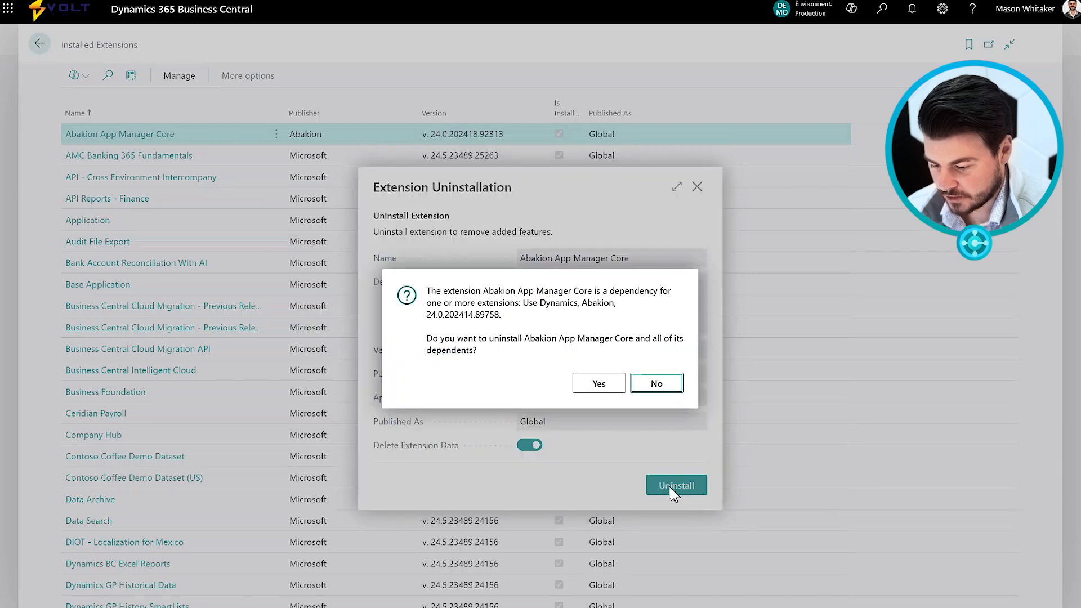
left_click(591, 379)
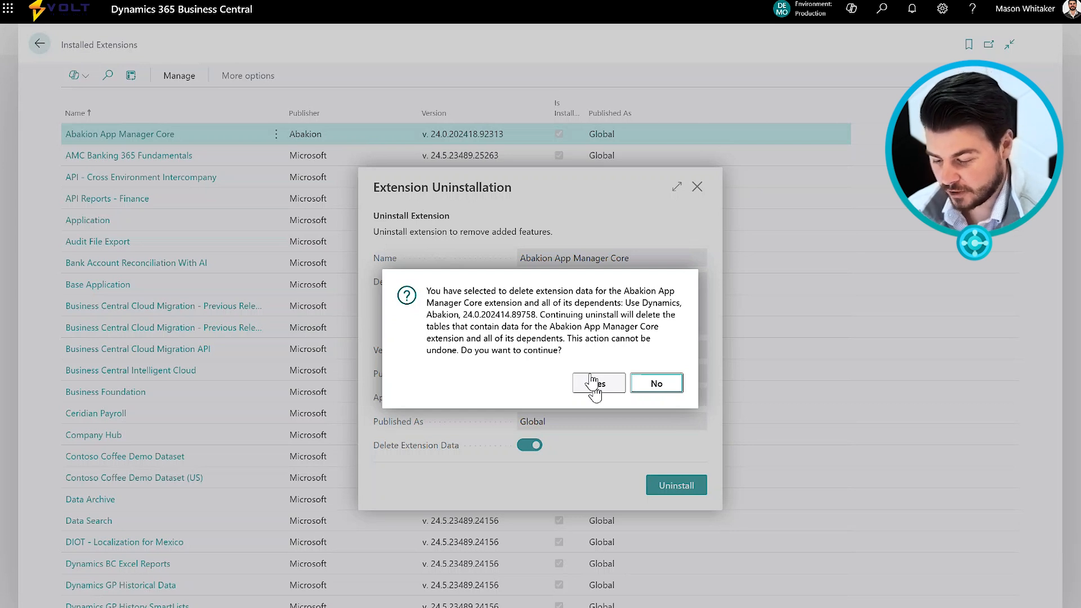
left_click(619, 396)
left_click(618, 388)
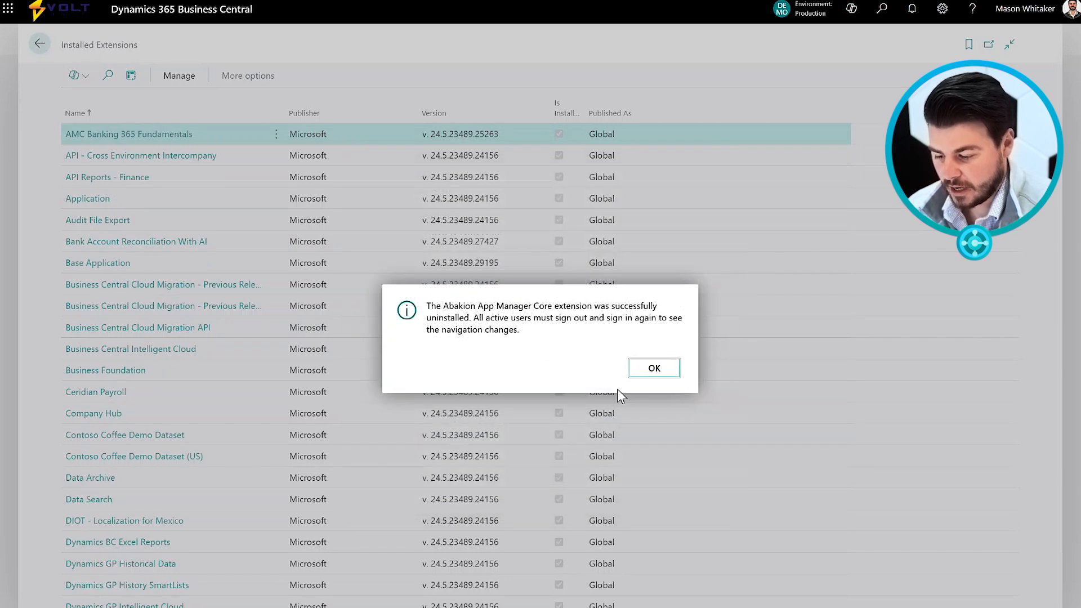
left_click(651, 369)
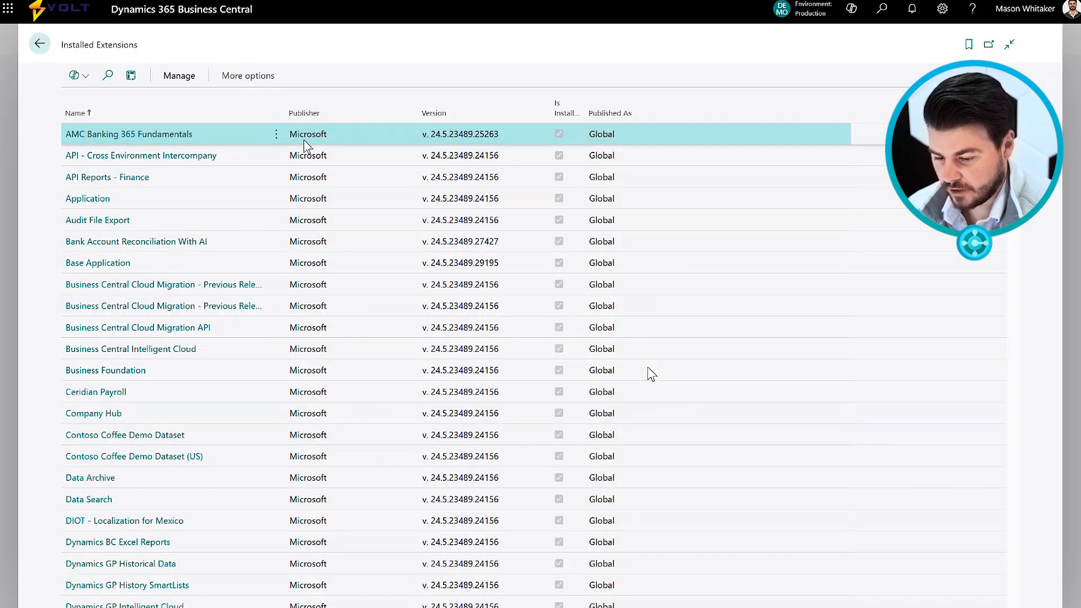